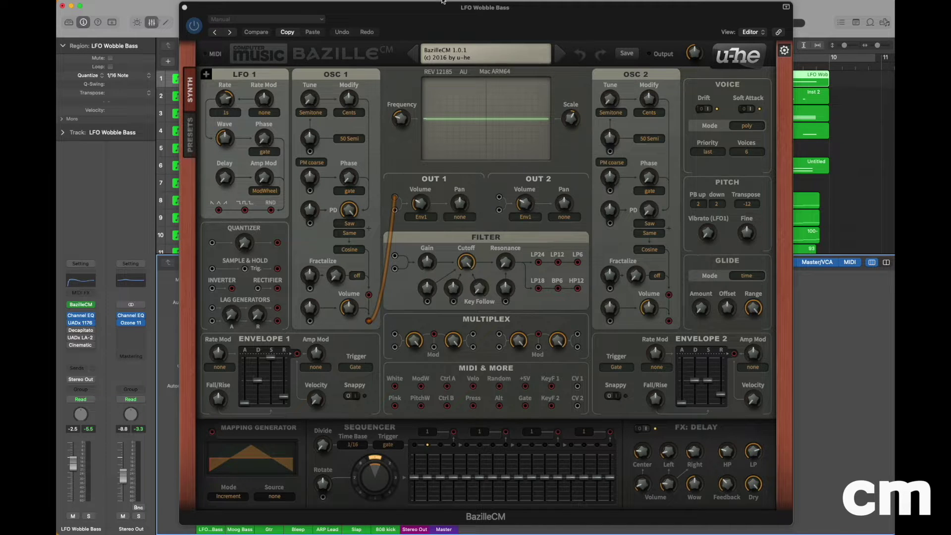
Step: Load the init preset from the preset list and switch off the built-in FX Delay
click(482, 55)
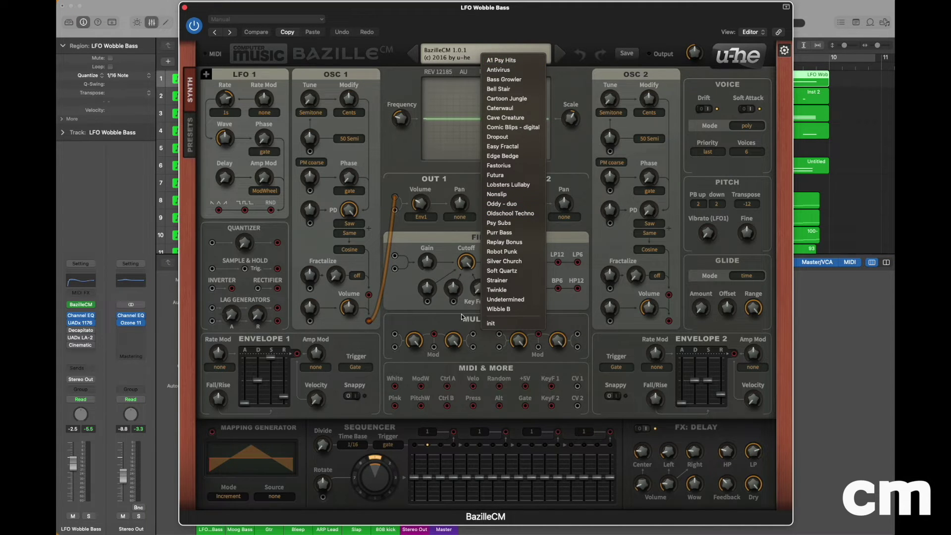
click(503, 324)
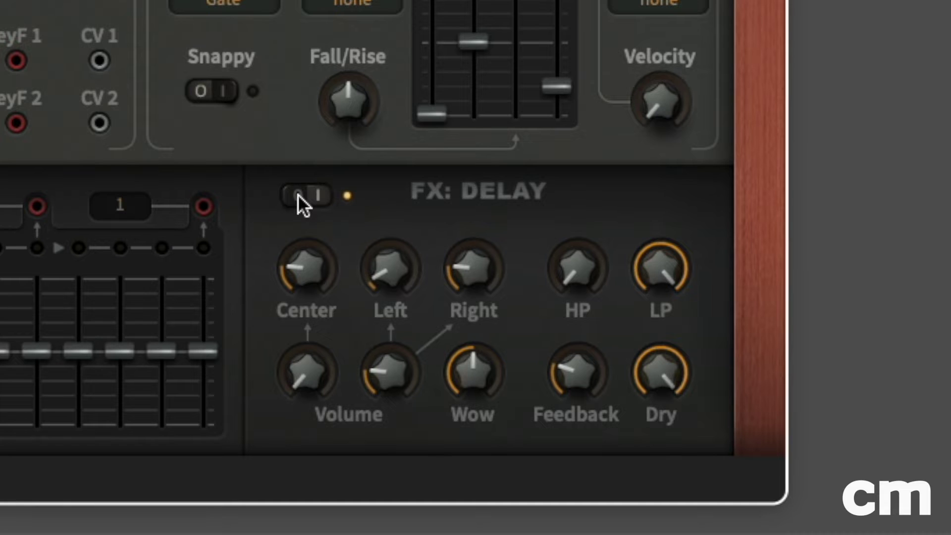
click(299, 195)
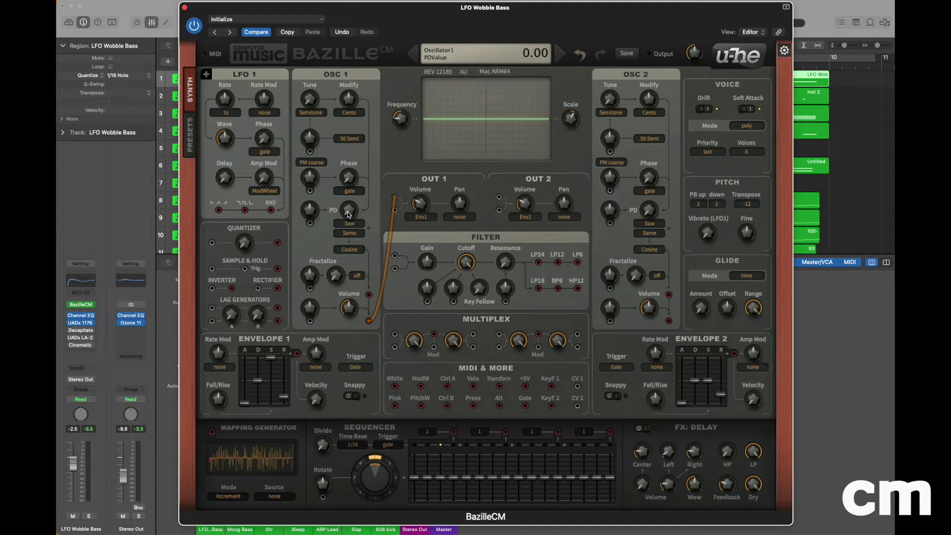
Step: Set Oscillator 1's PD knob to 25.00 and change its second waveform from Same to 2Pulse
drag(350, 214, 348, 185)
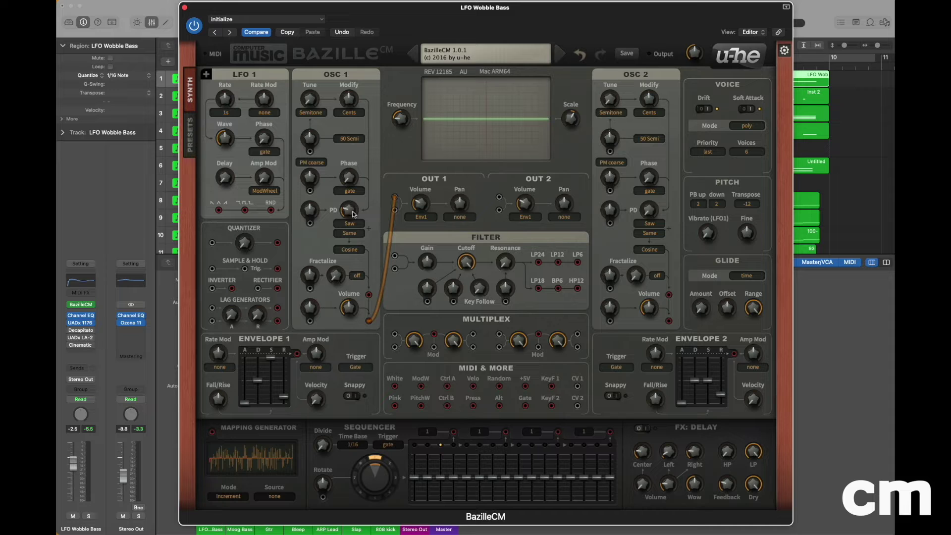
scroll(353, 212, up, 3)
click(344, 212)
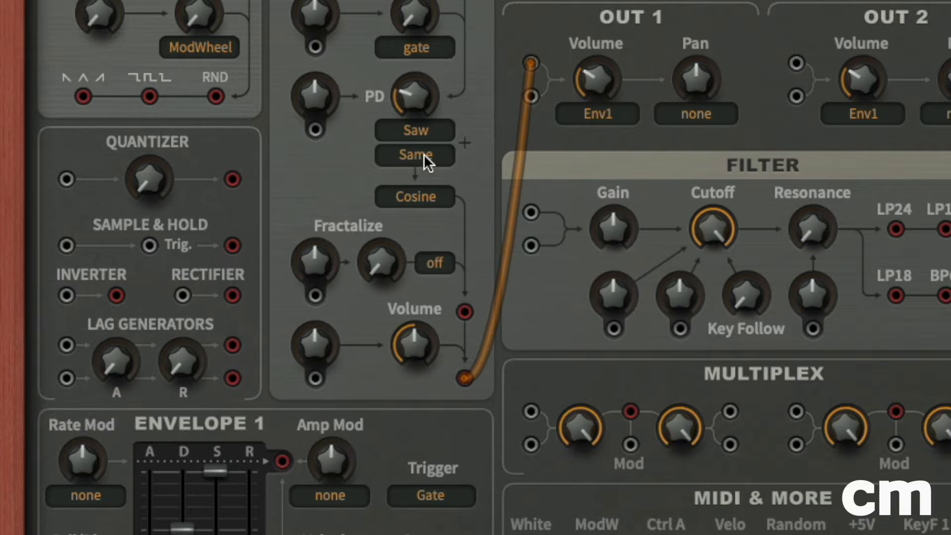
click(424, 153)
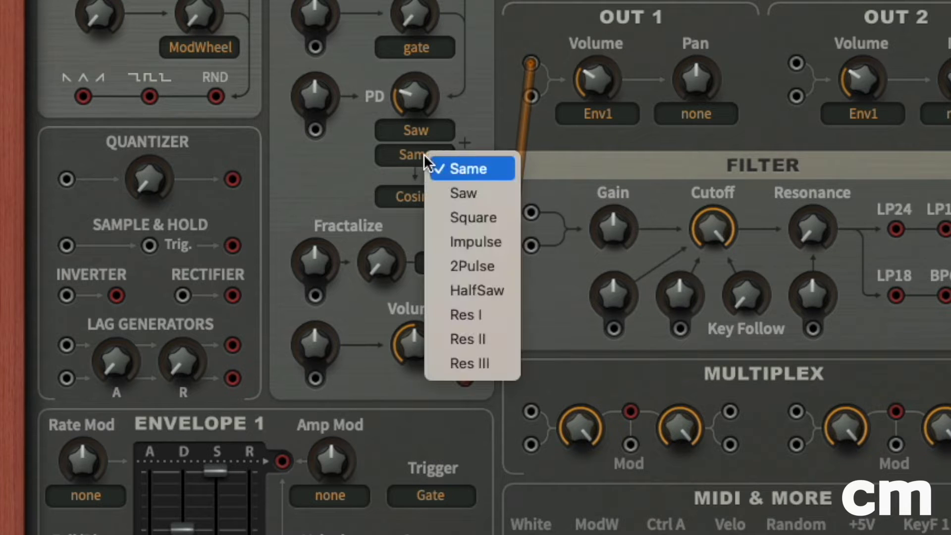
click(484, 267)
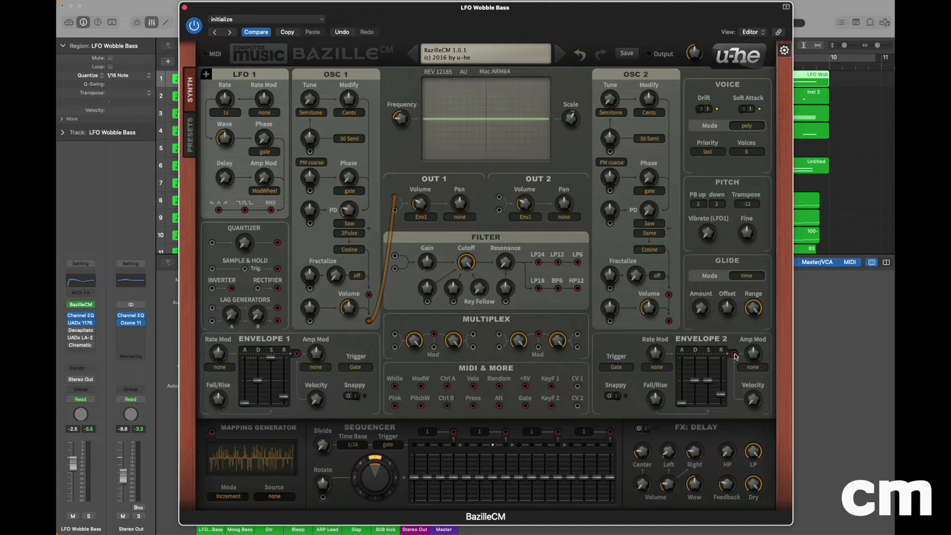
Step: Cable Envelope 2's output into OSC 1's PD input and set the PD mod depth to 50
drag(735, 354, 309, 224)
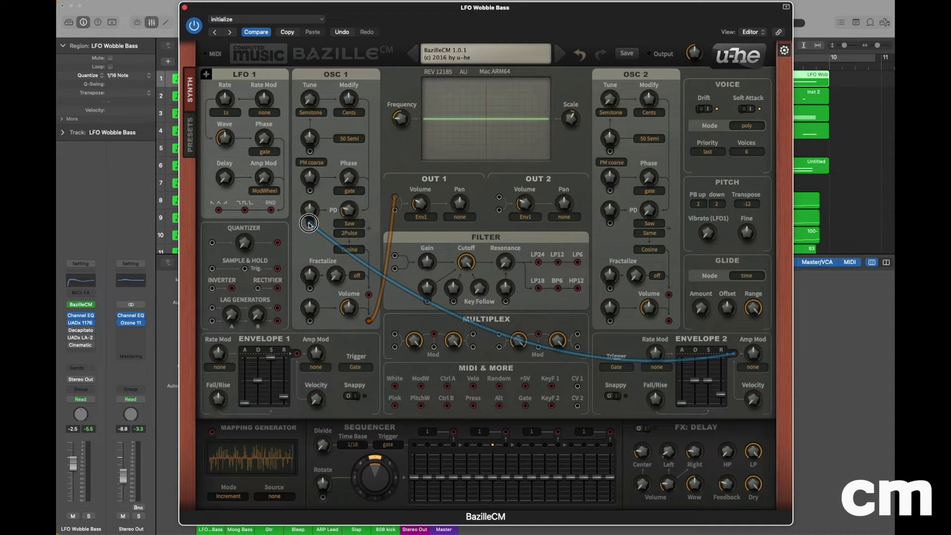
drag(309, 225, 309, 226)
mouse_move(312, 214)
drag(312, 214, 313, 189)
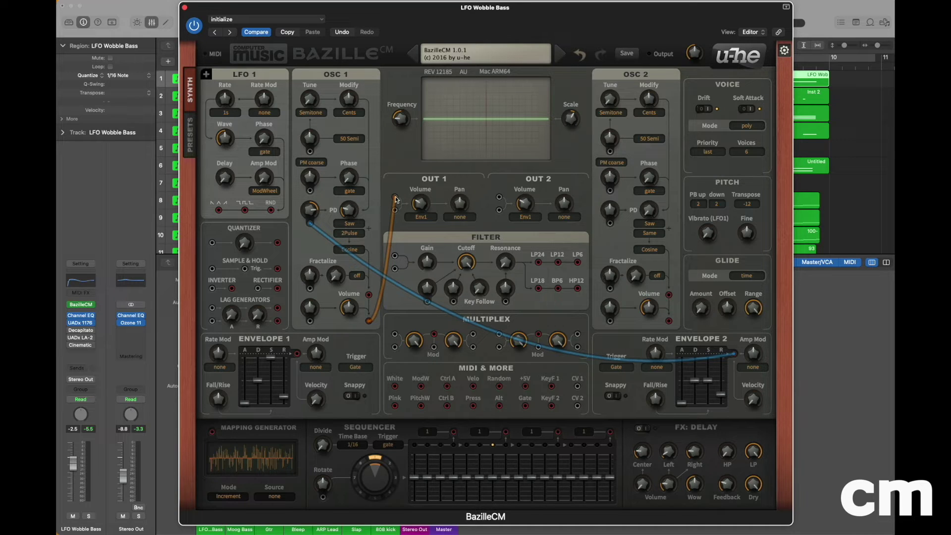
Step: Move Oscillator 1's cable from OUT 1 to the Filter input, and patch LP6 into OUT 1
drag(396, 199, 395, 269)
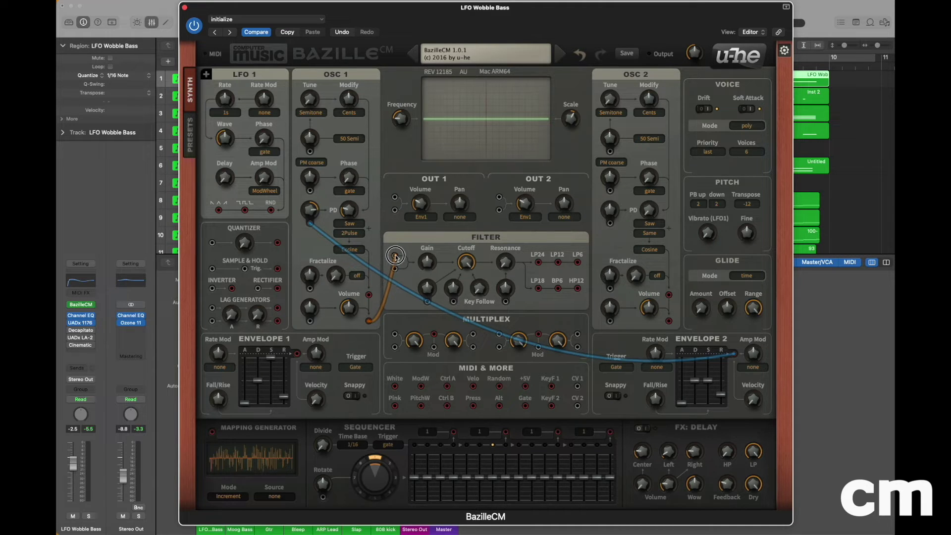
drag(396, 256, 395, 256)
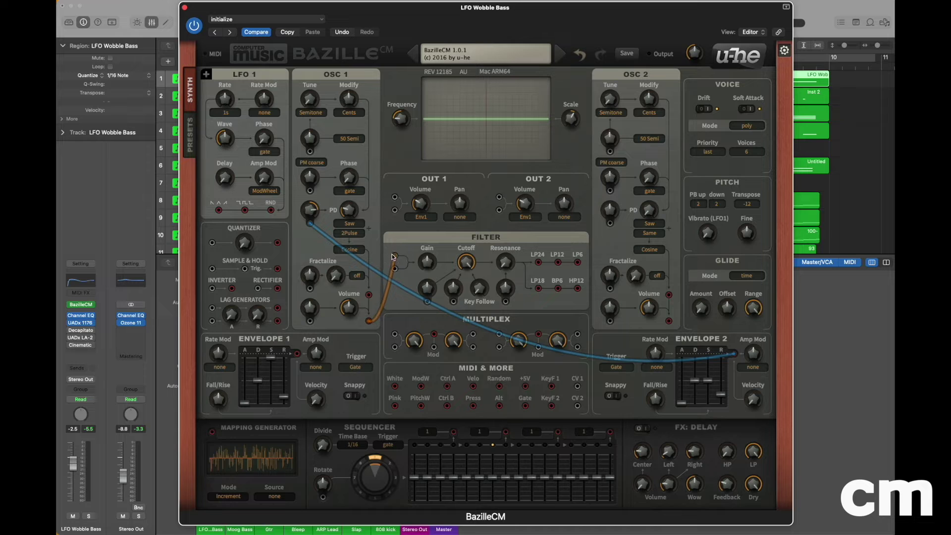
click(578, 264)
drag(578, 264, 395, 197)
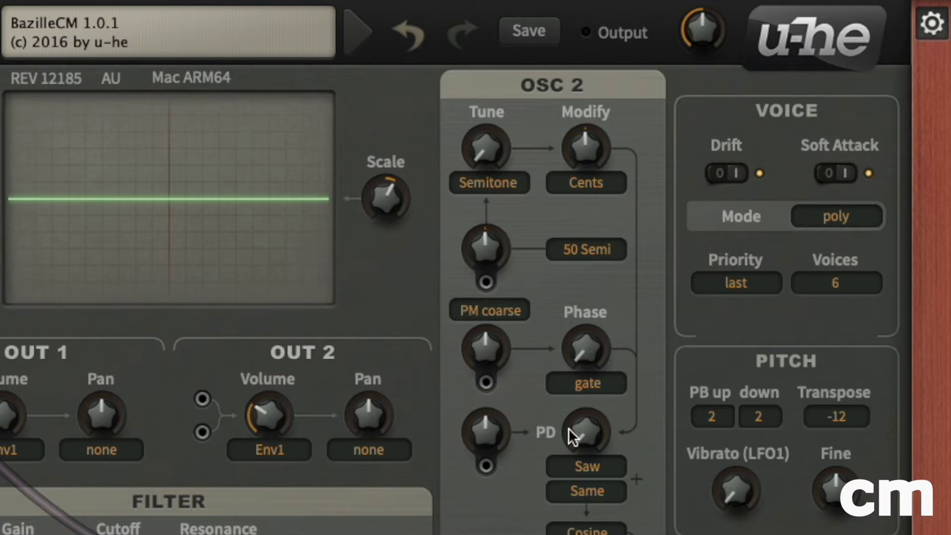
Step: Give Oscillator 2 a PD of 37.50, Square as first waveform and 2Pulse as second
mouse_move(585, 431)
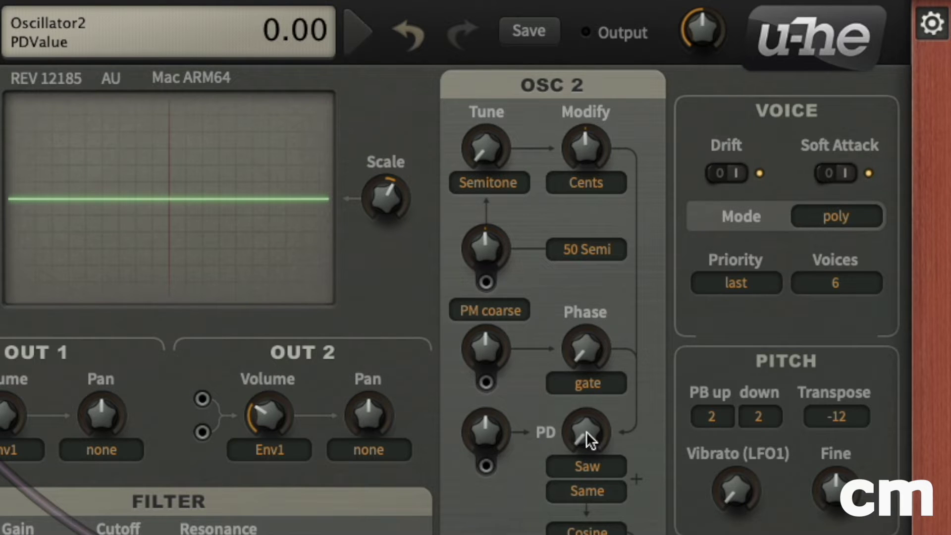
drag(588, 431, 596, 256)
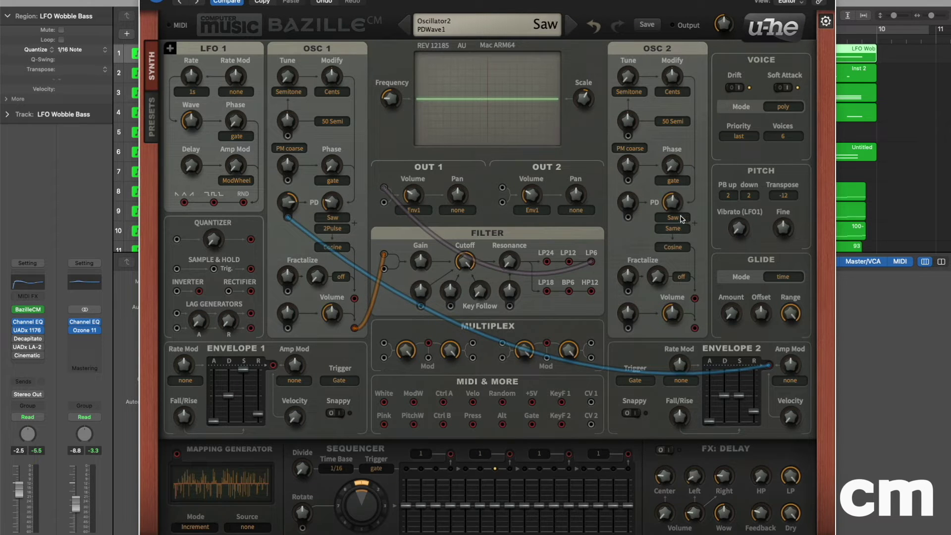
click(684, 219)
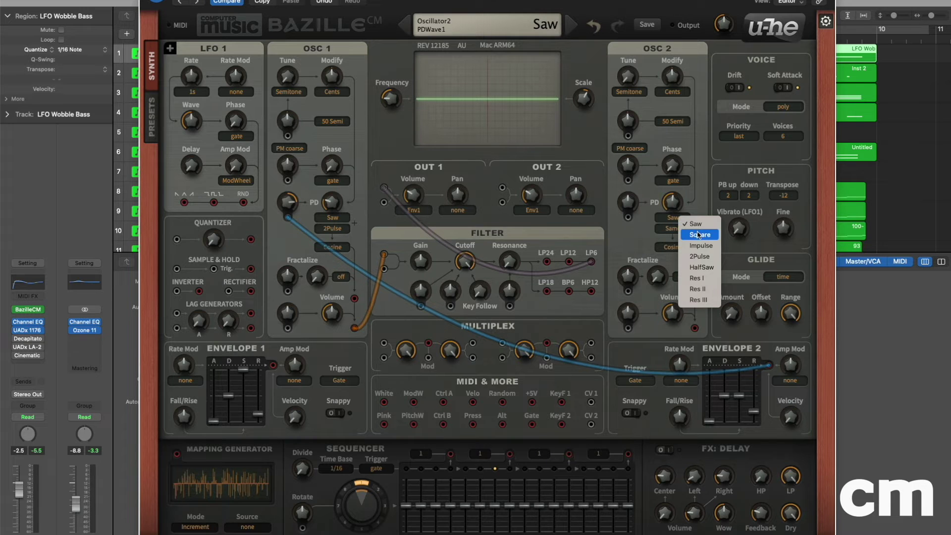
click(700, 235)
click(686, 230)
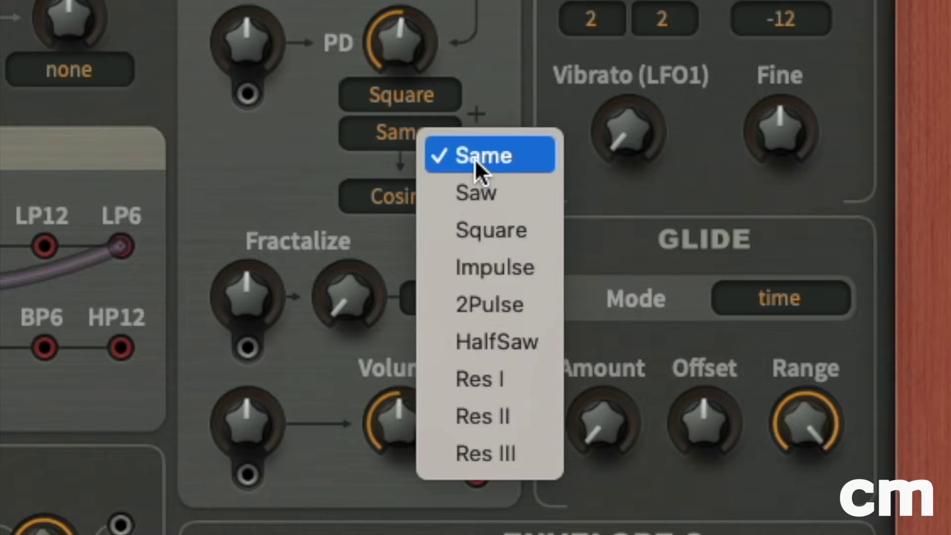
click(515, 303)
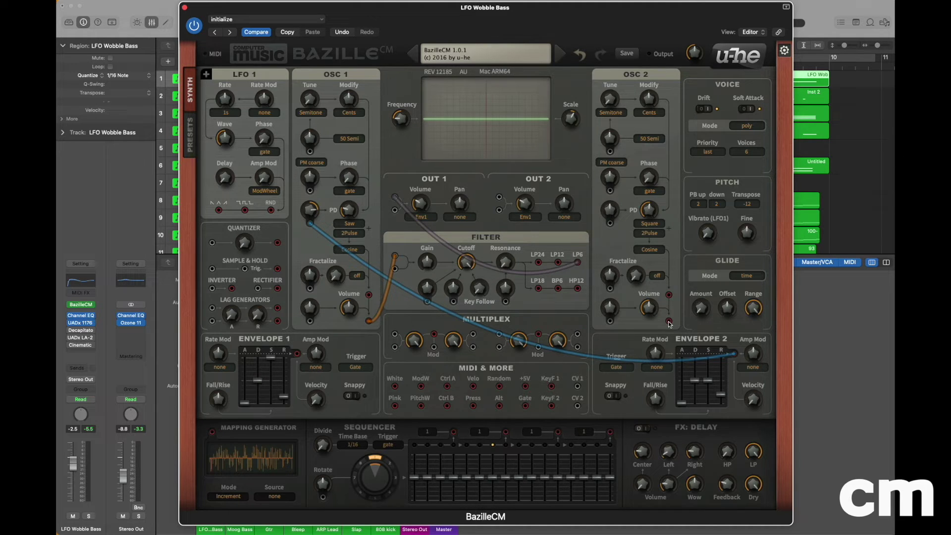
Step: Bring the OSC 2 Volume knob down from 50 to 25.00
mouse_move(614, 101)
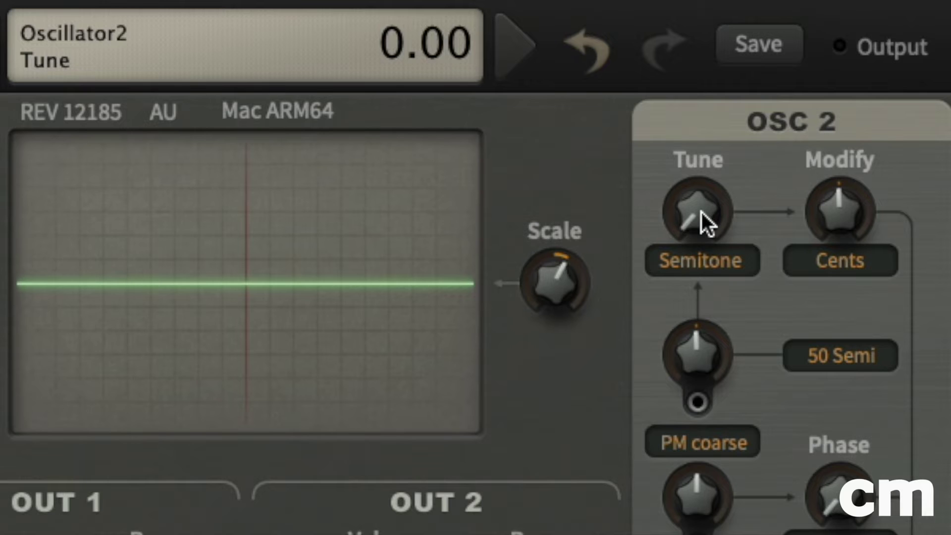
drag(701, 212, 705, 7)
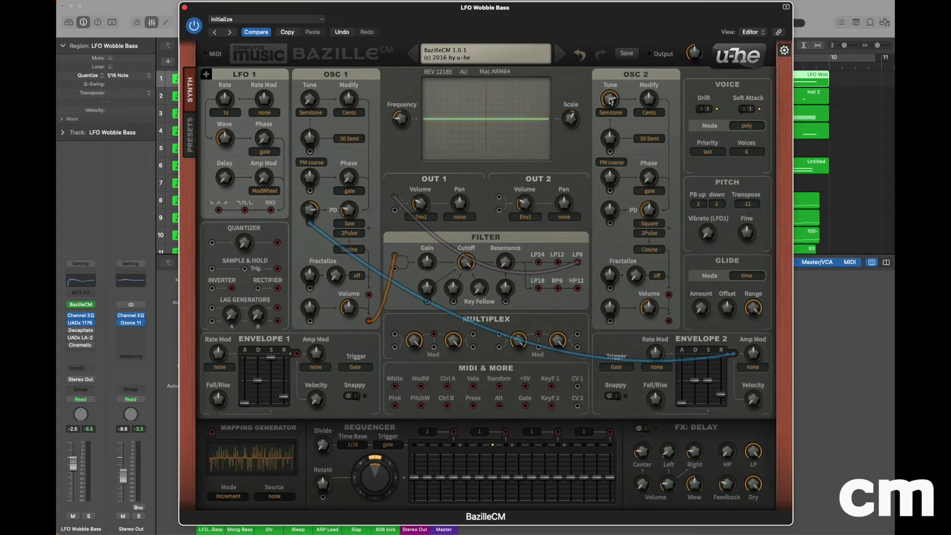
mouse_move(610, 101)
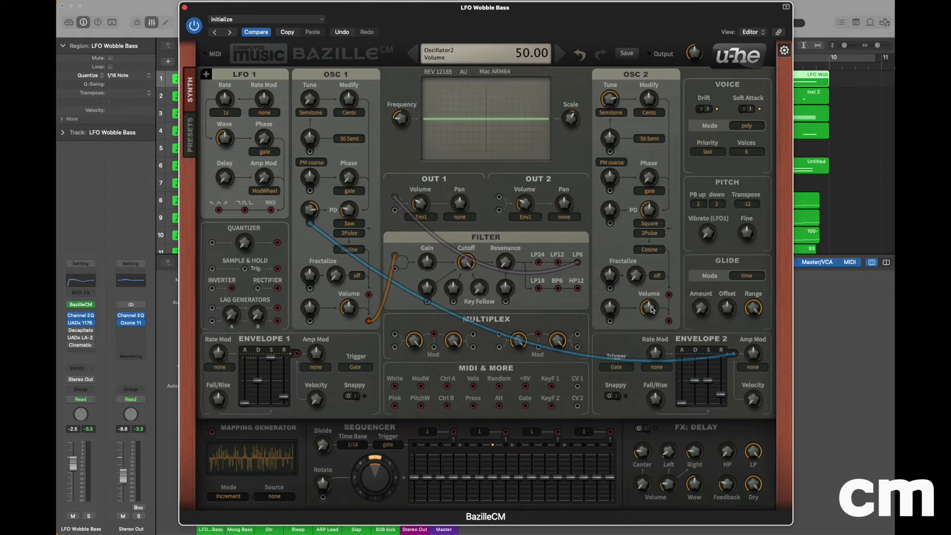
drag(652, 310, 648, 336)
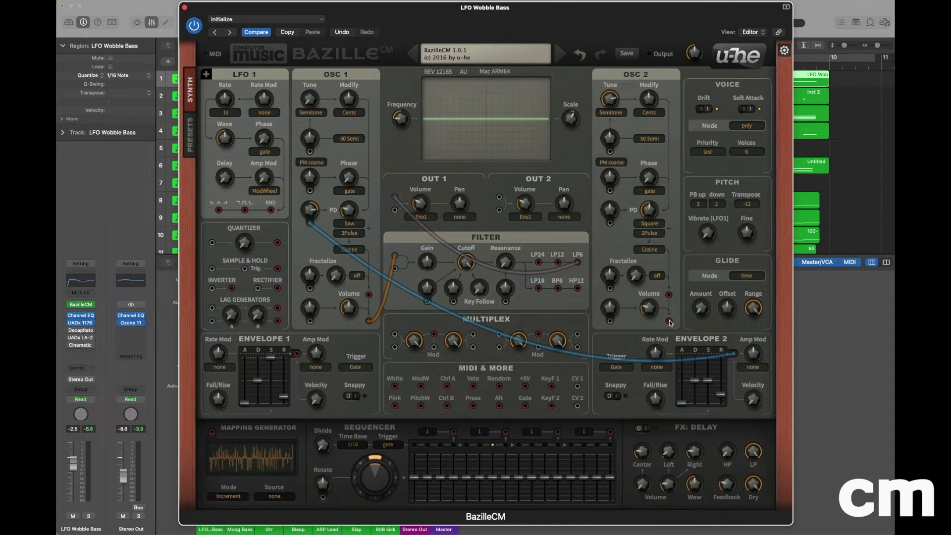
Step: Cable OSC 2's output jack into the Filter input alongside Oscillator 1
drag(669, 322, 394, 271)
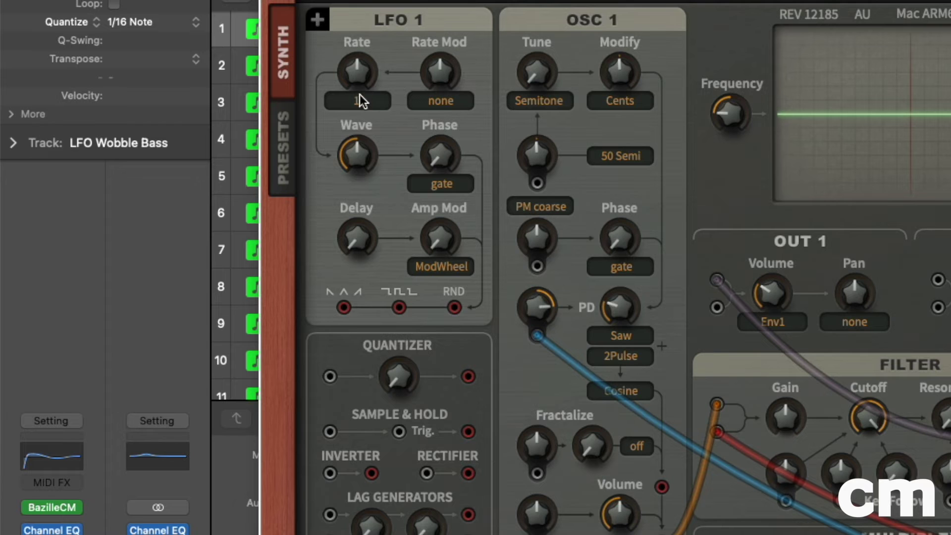
Step: Set LFO 1's Rate to 1/8 trip and raise its Delay knob to about 34.50
click(359, 101)
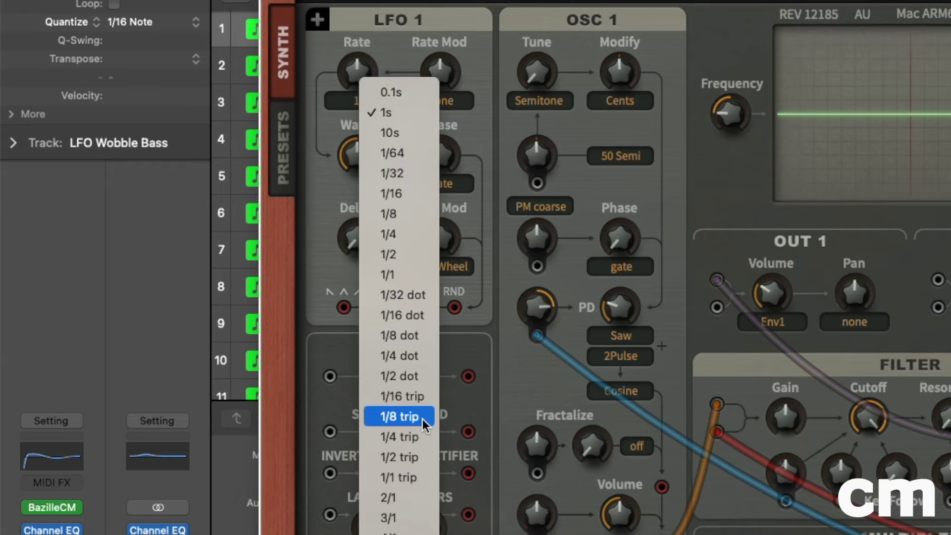
click(423, 418)
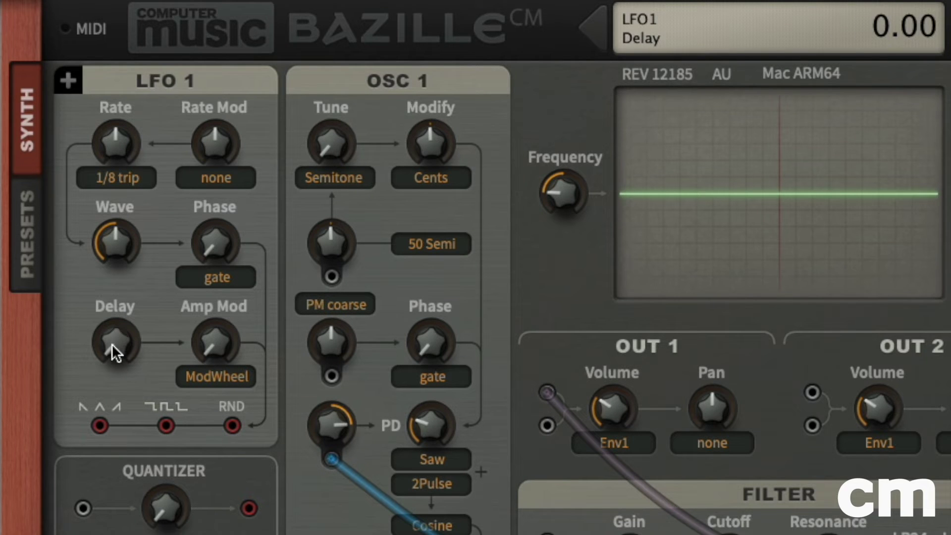
drag(118, 343, 119, 185)
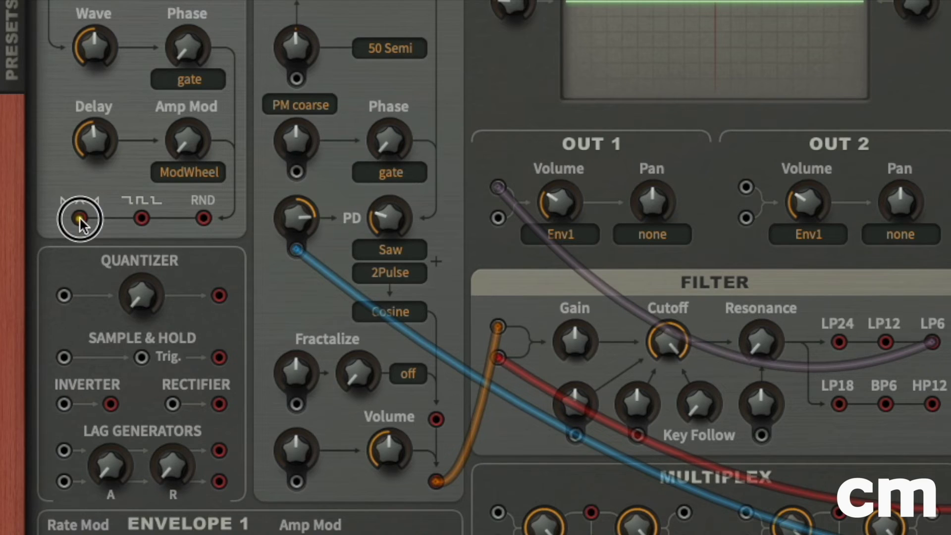
Step: Patch LFO 1's output into the filter's first FM input with FreqModDepth1 at 42
drag(219, 210, 439, 292)
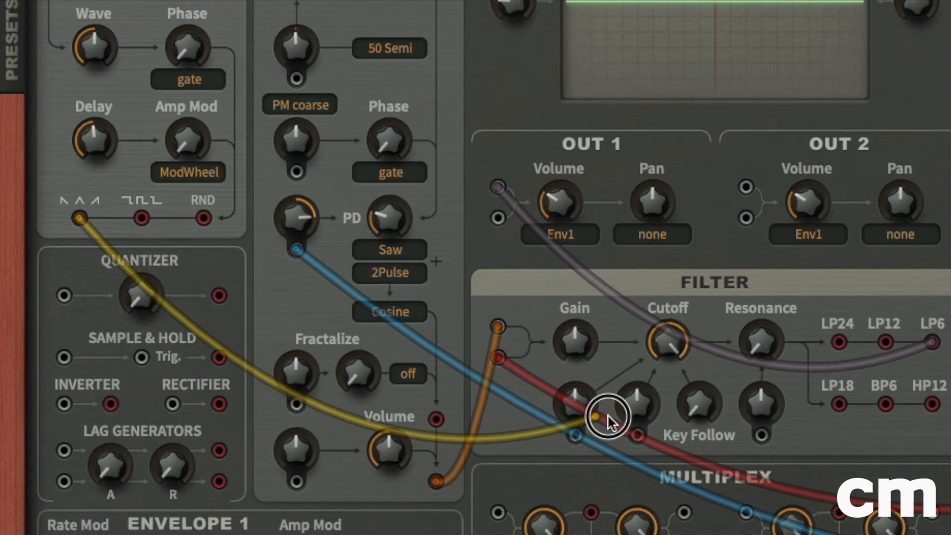
drag(607, 414, 575, 432)
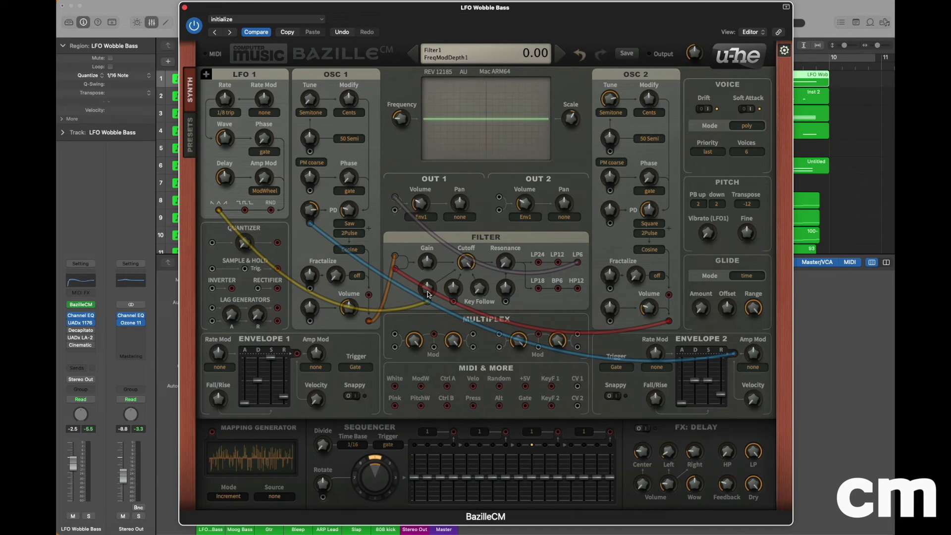
drag(427, 291, 428, 279)
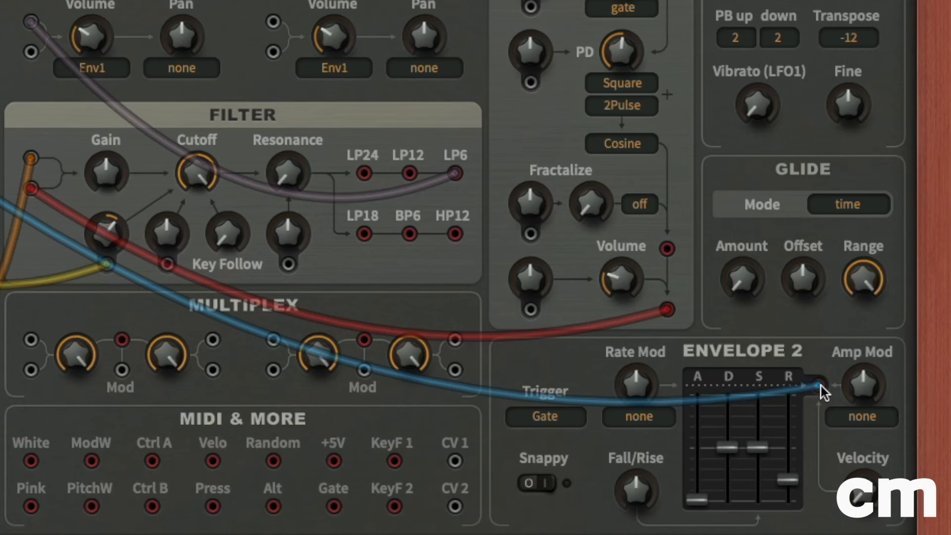
Step: Patch Envelope 2's output into the second filter FM input with FreqModDepth2 at 92
drag(822, 385, 164, 266)
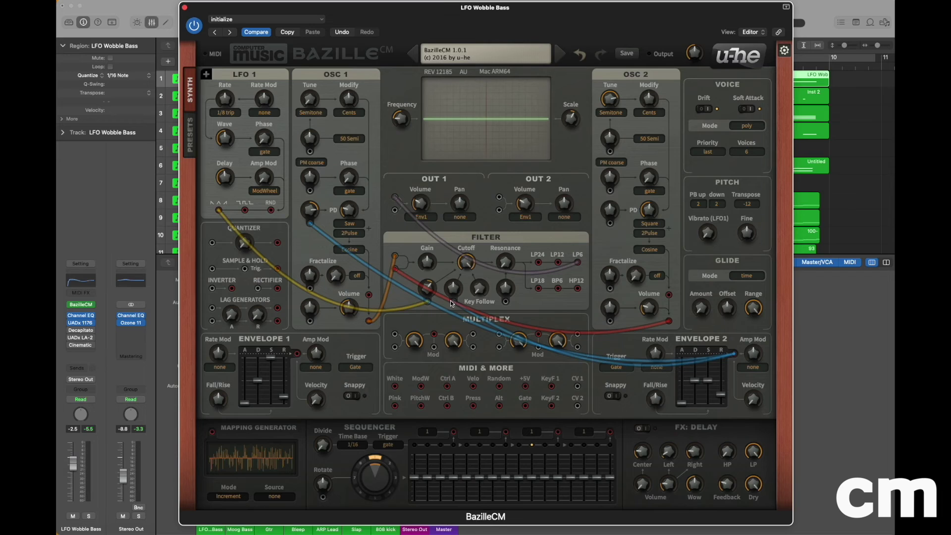
mouse_move(453, 291)
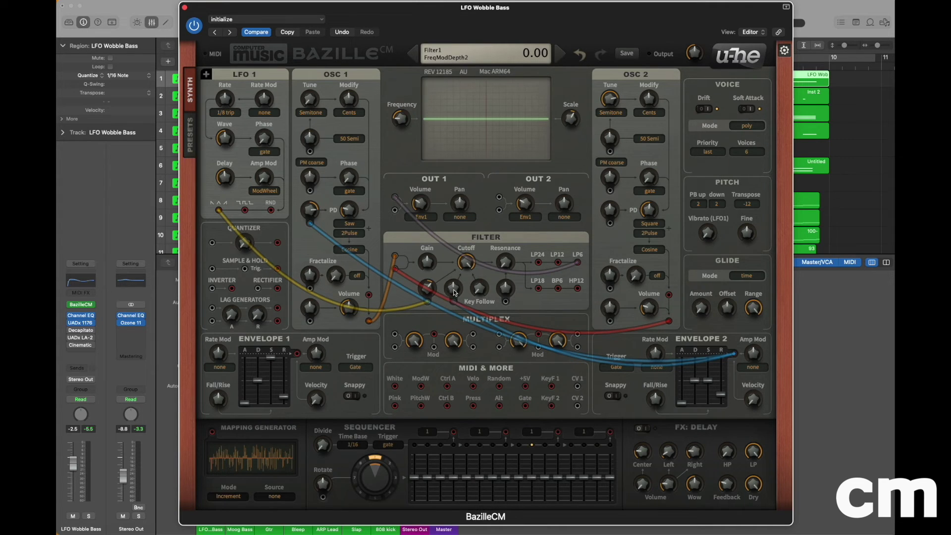
drag(454, 289, 454, 248)
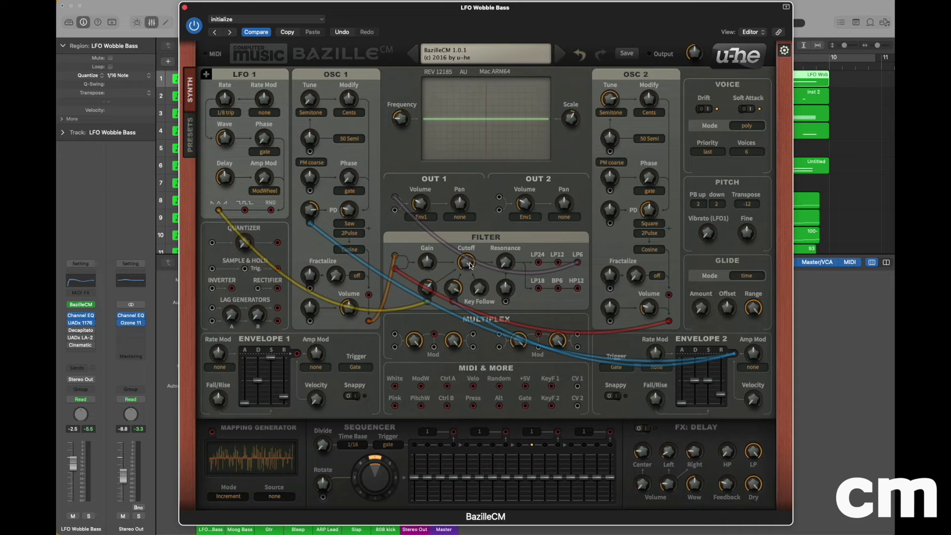
Step: Drop the Filter Cutoff to about 117 and raise Resonance to about 13
drag(468, 264, 469, 334)
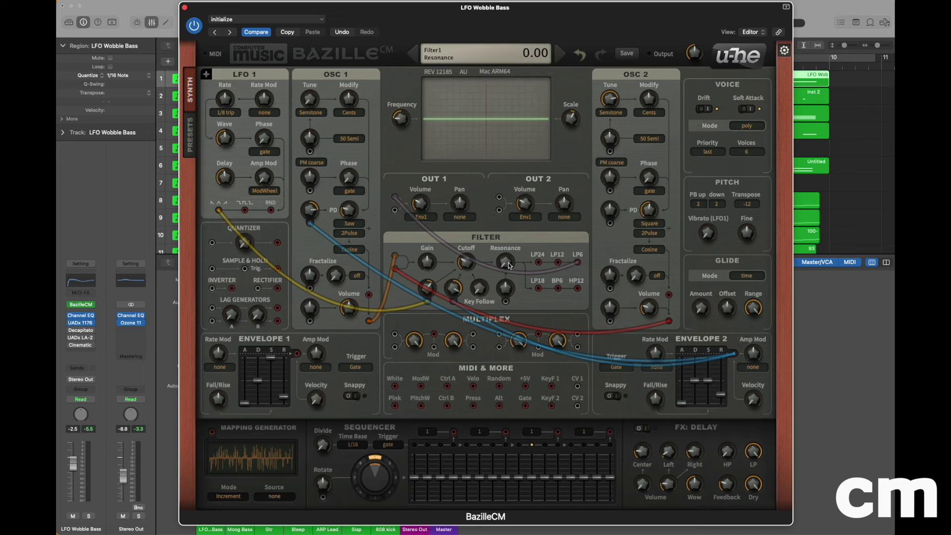
drag(509, 262, 510, 241)
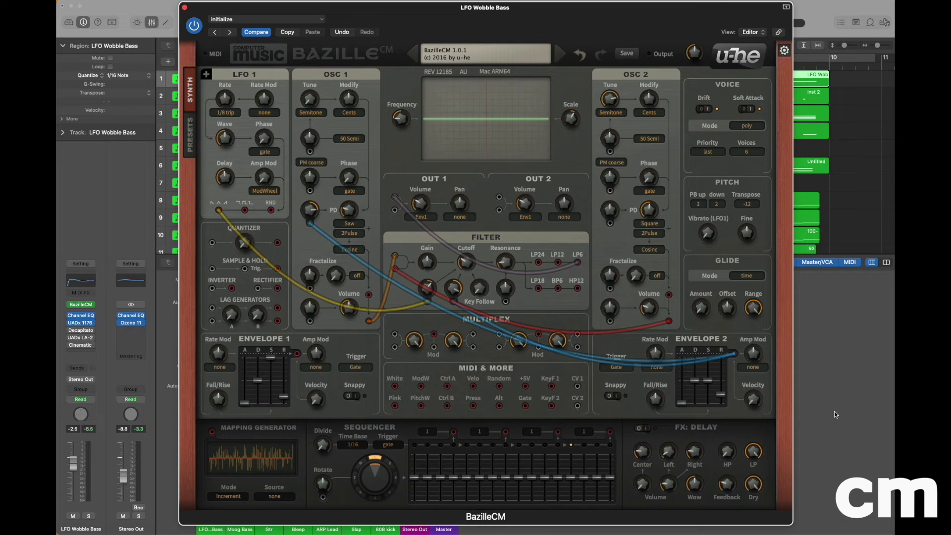
Step: Set Envelope 2's decay to 44 and release to 17, and switch on Snappy mode
mouse_move(725, 350)
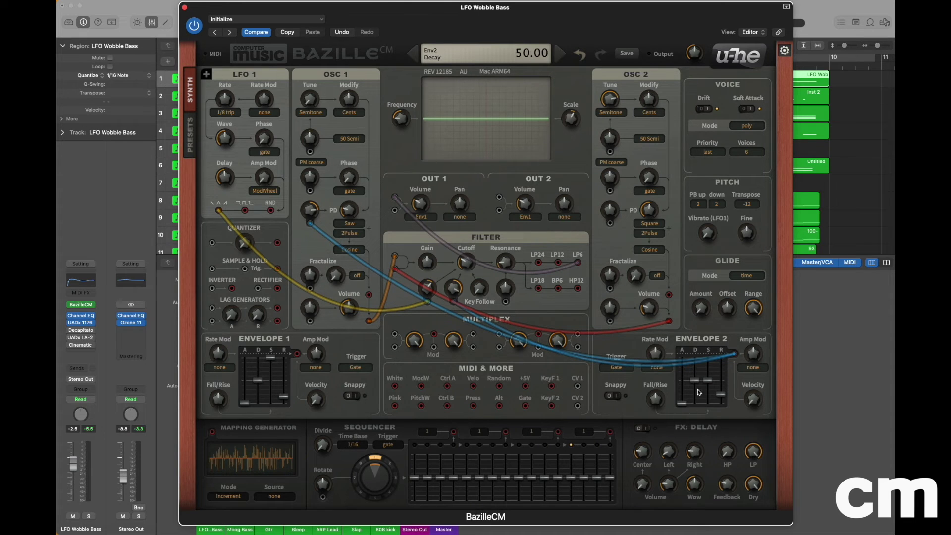
drag(695, 386, 707, 428)
mouse_move(725, 398)
drag(723, 397, 724, 399)
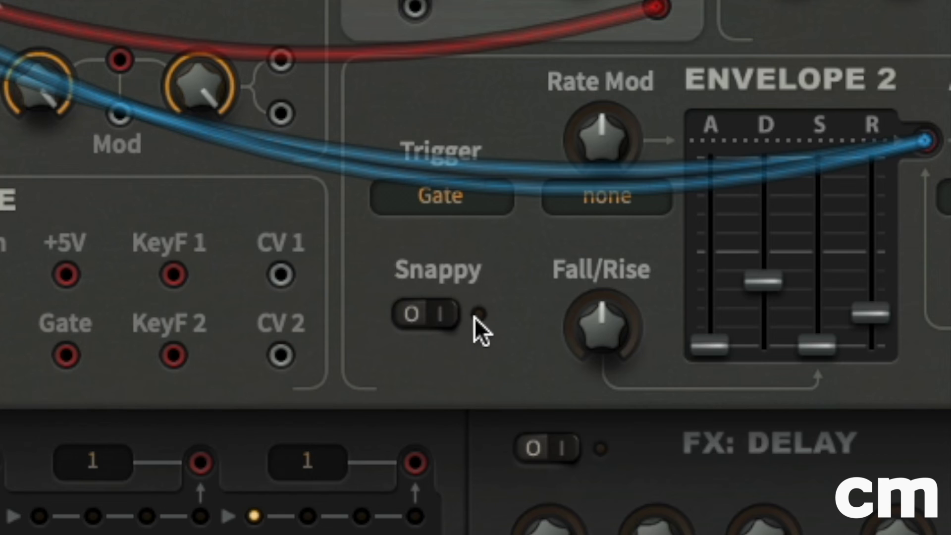
click(453, 313)
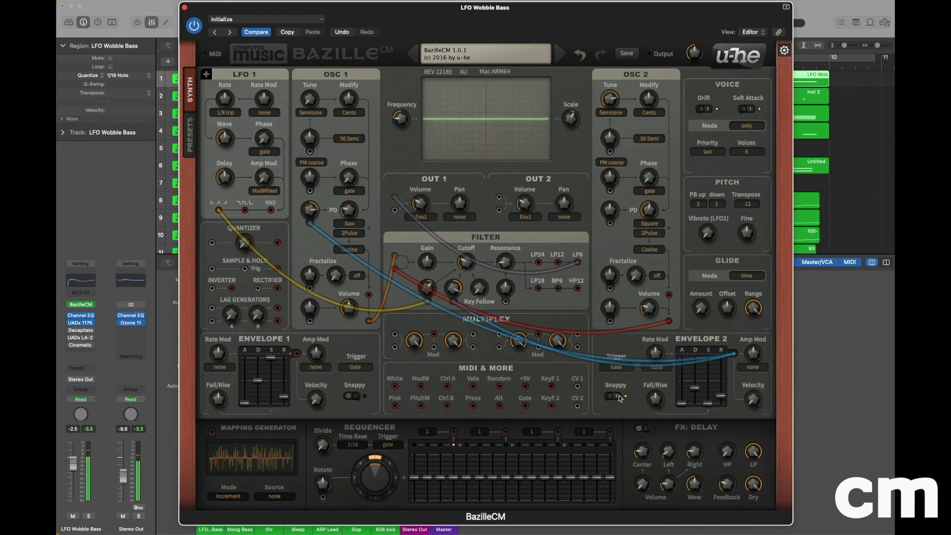
click(121, 40)
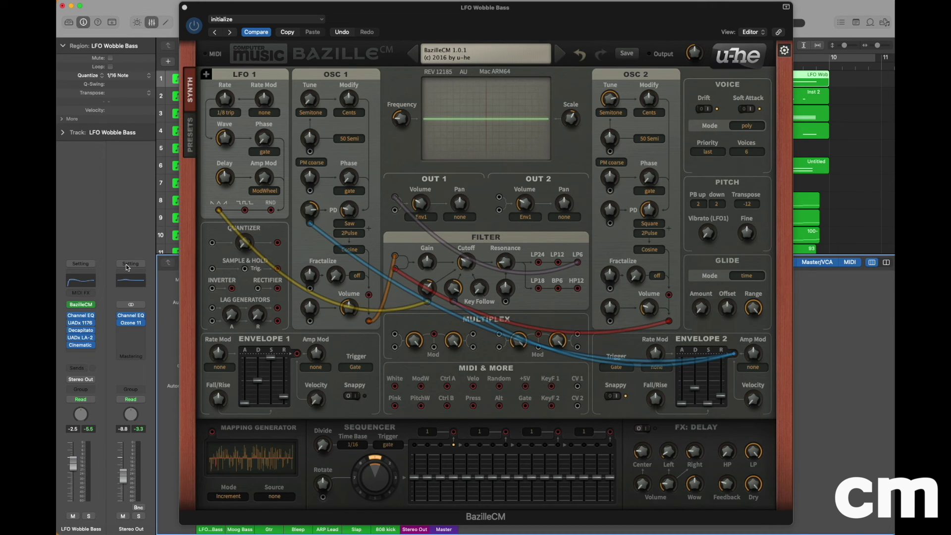
Step: Open the Decapitator and UADx LA-2 plug-in windows from the LFO Wobble Bass channel strip
mouse_move(91, 324)
click(82, 331)
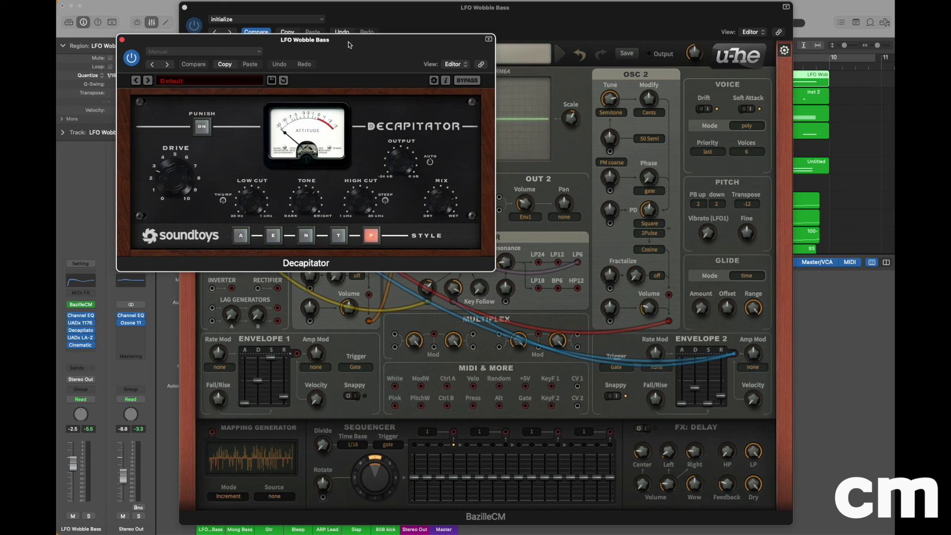
click(80, 337)
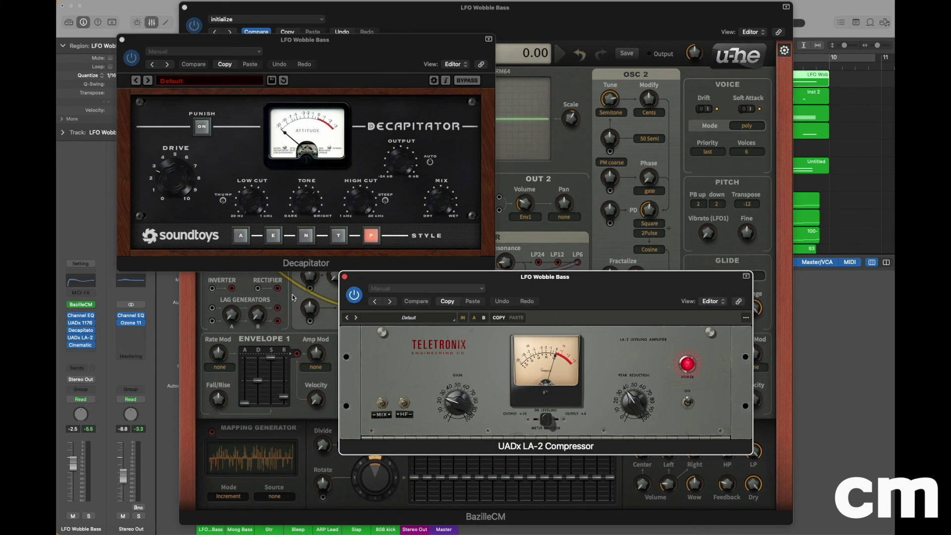